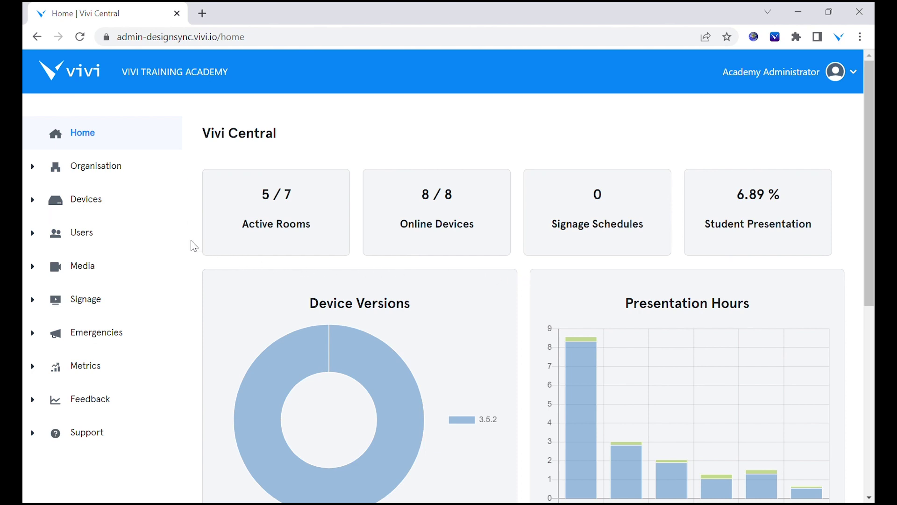
Show the Devices table listing each unit's location, room and heartbeat status.
left_click(126, 214)
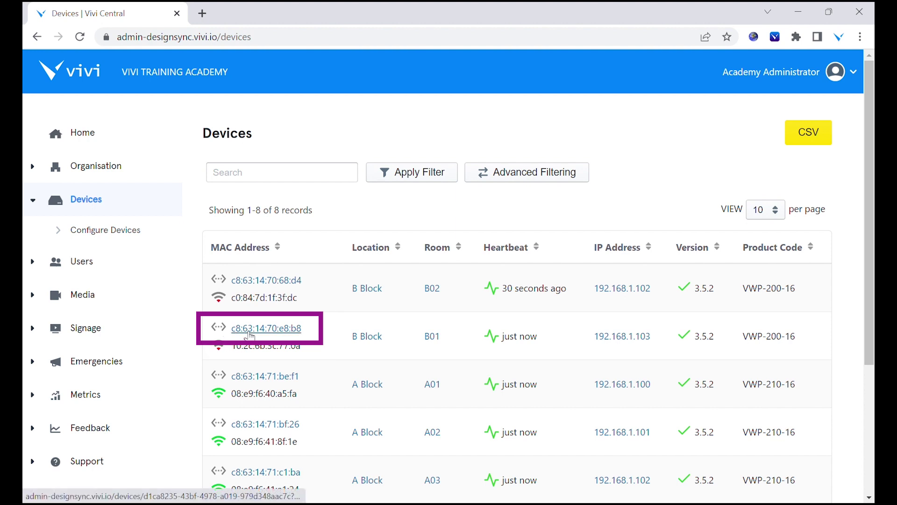
left_click(248, 333)
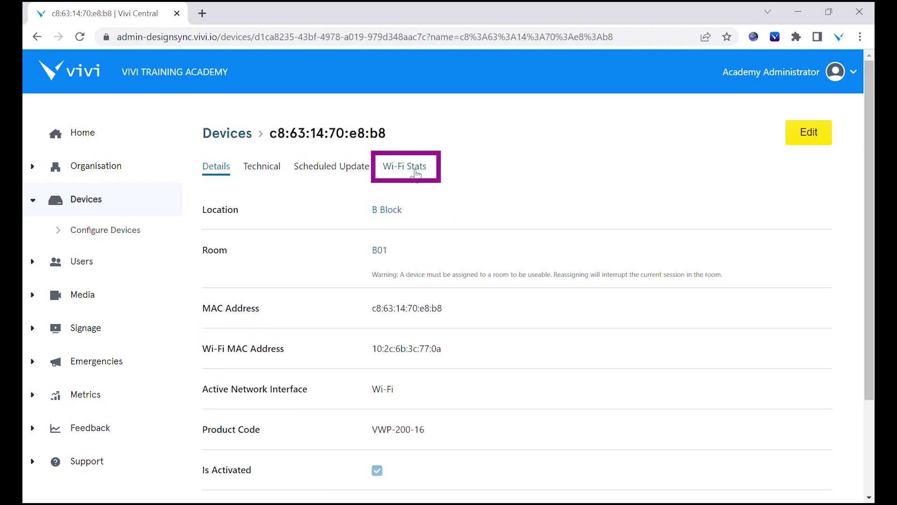
left_click(419, 172)
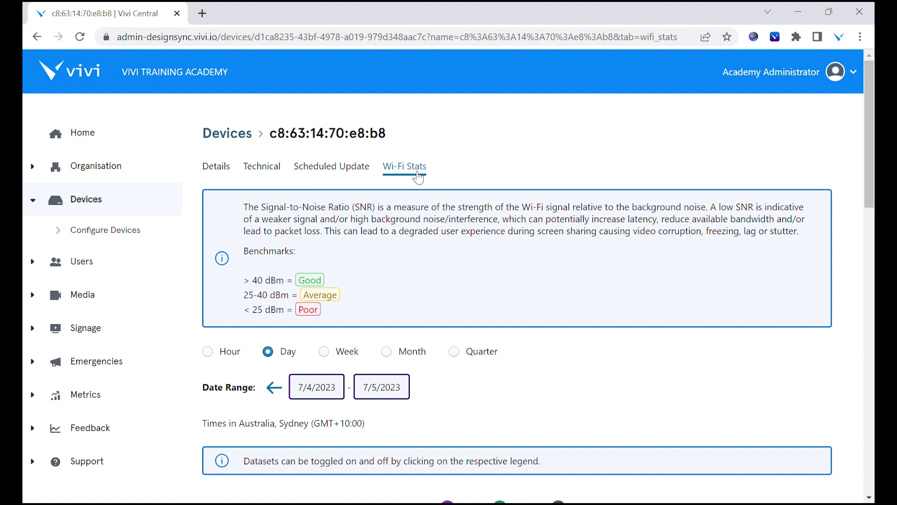
scroll(419, 179, "down", 2)
scroll(418, 186, "down", 1)
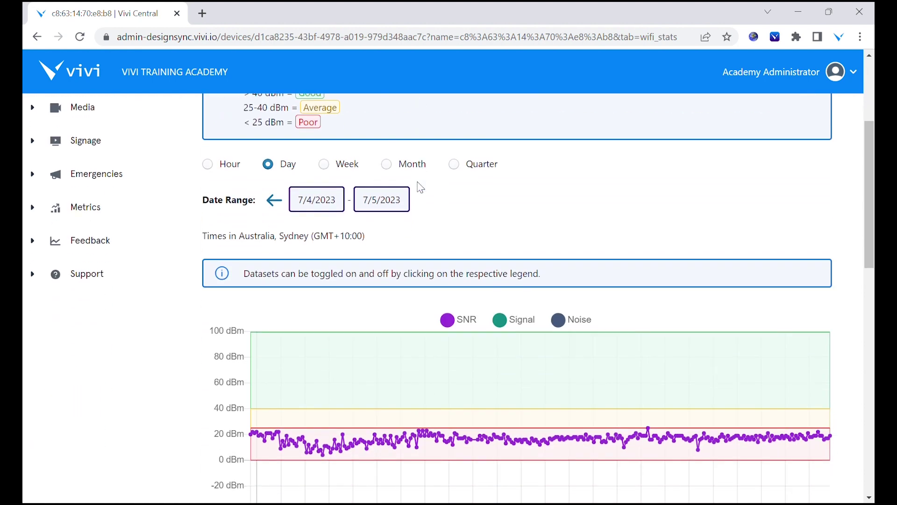
scroll(419, 185, "down", 1)
scroll(419, 185, "down", 1)
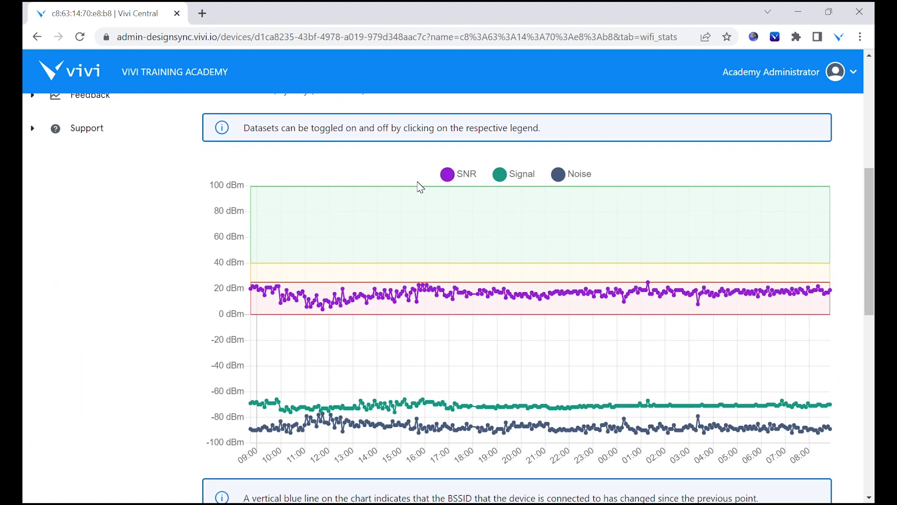
scroll(418, 186, "down", 1)
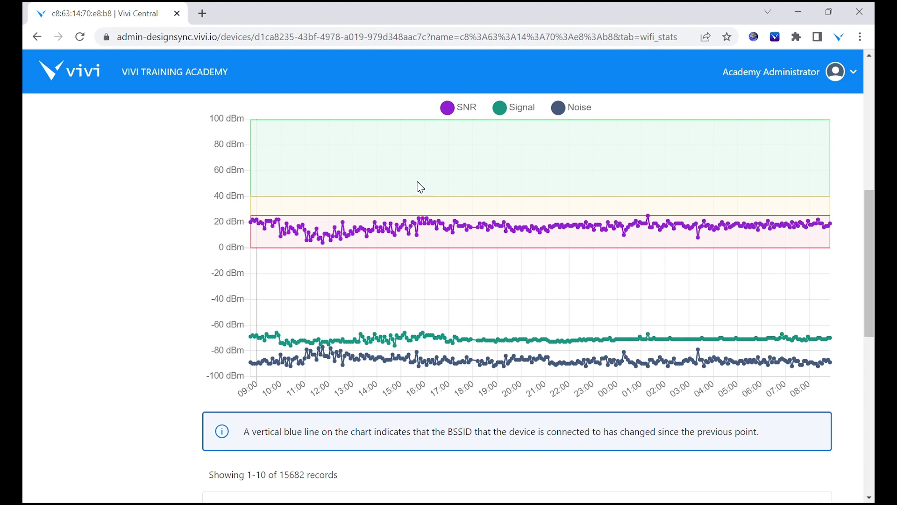
scroll(420, 187, "up", 1)
scroll(421, 187, "up", 1)
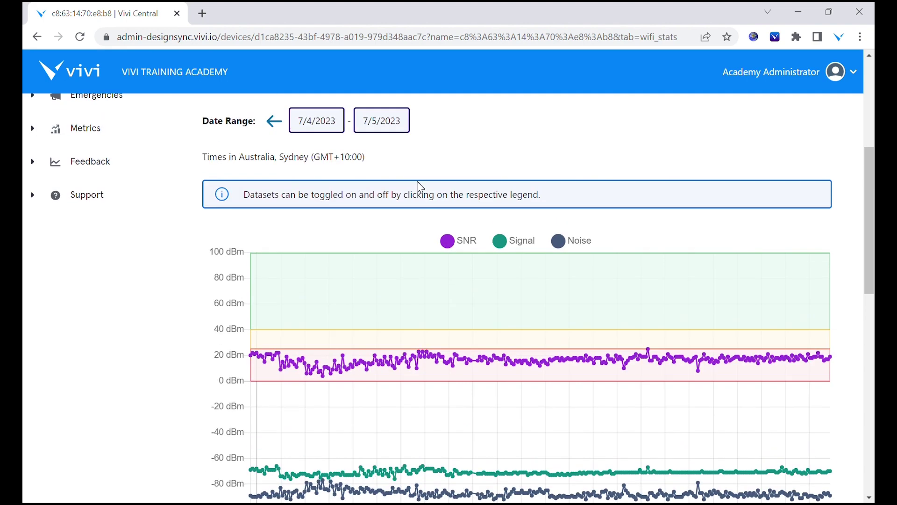
scroll(420, 187, "up", 1)
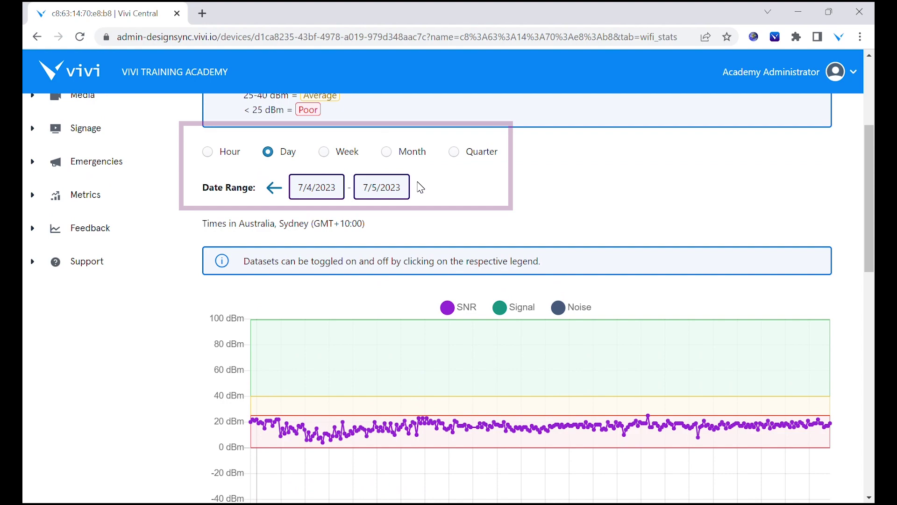
scroll(420, 187, "down", 2)
scroll(420, 187, "down", 3)
scroll(420, 187, "down", 2)
scroll(420, 187, "down", 1)
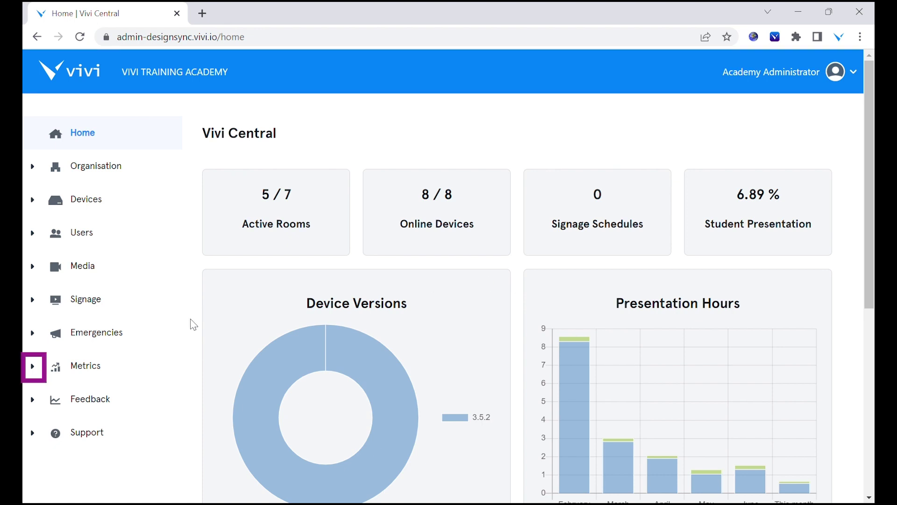
Go to Metrics > Network Stats to see quality scores for Vivi Training Academy.
left_click(33, 366)
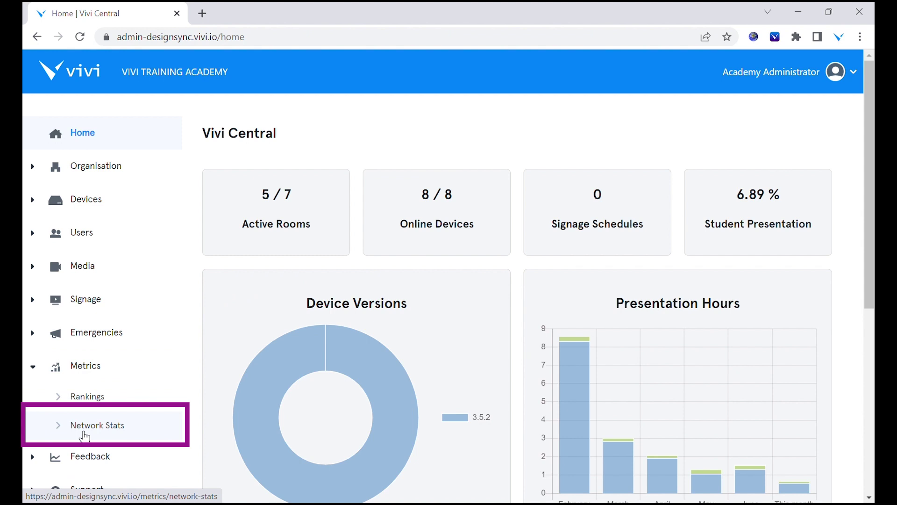
left_click(84, 427)
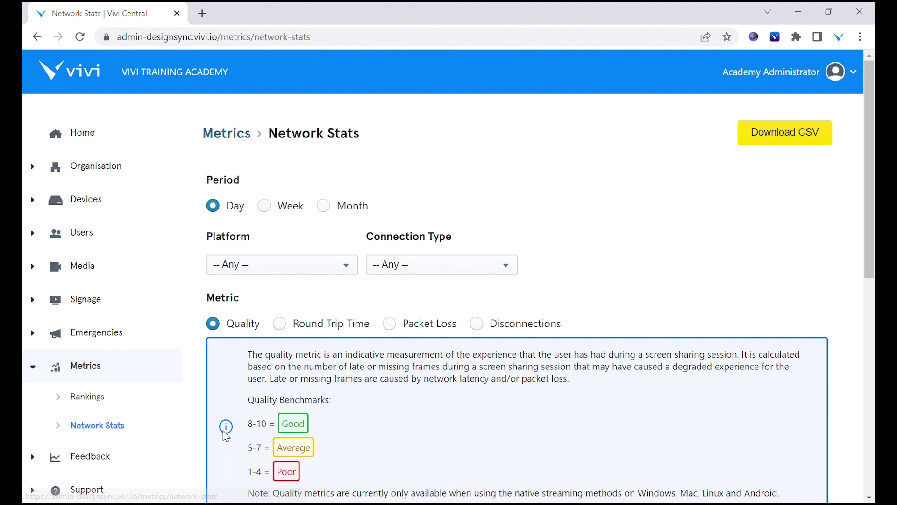
scroll(225, 435, "down", 3)
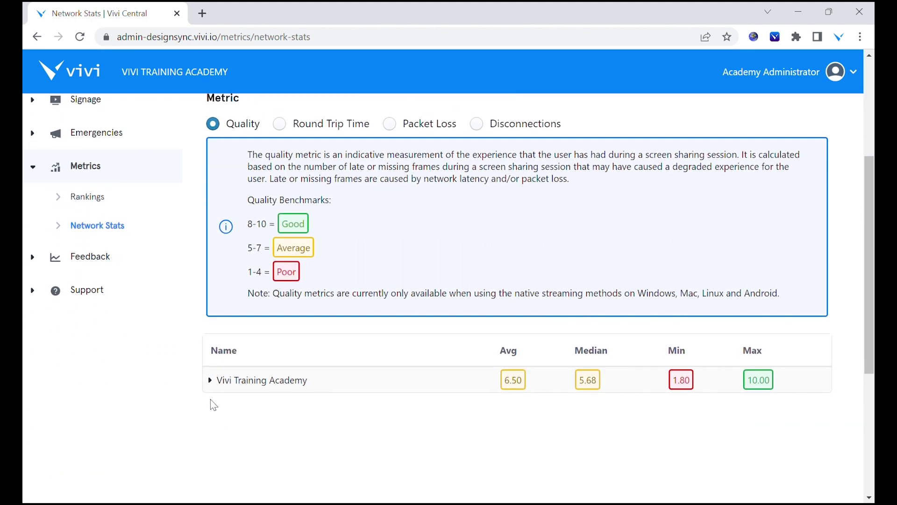
Drill down Vivi Training Academy > Senior School > B Block and view room B01's session network stats.
left_click(210, 380)
left_click(216, 406)
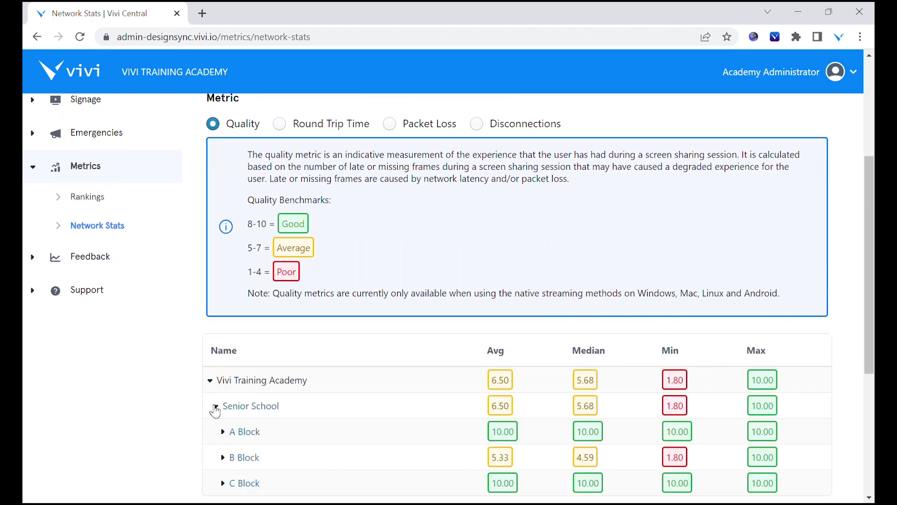
left_click(222, 457)
scroll(223, 459, "down", 1)
scroll(223, 460, "down", 1)
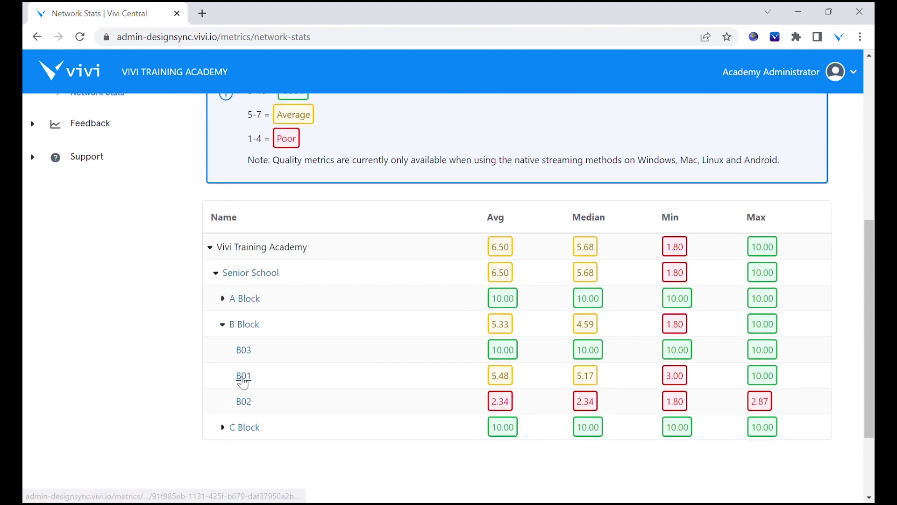
left_click(243, 377)
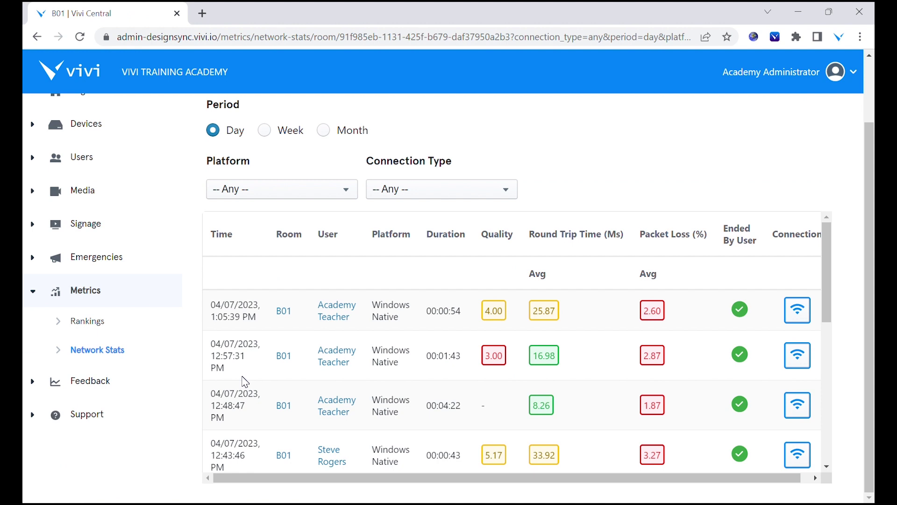